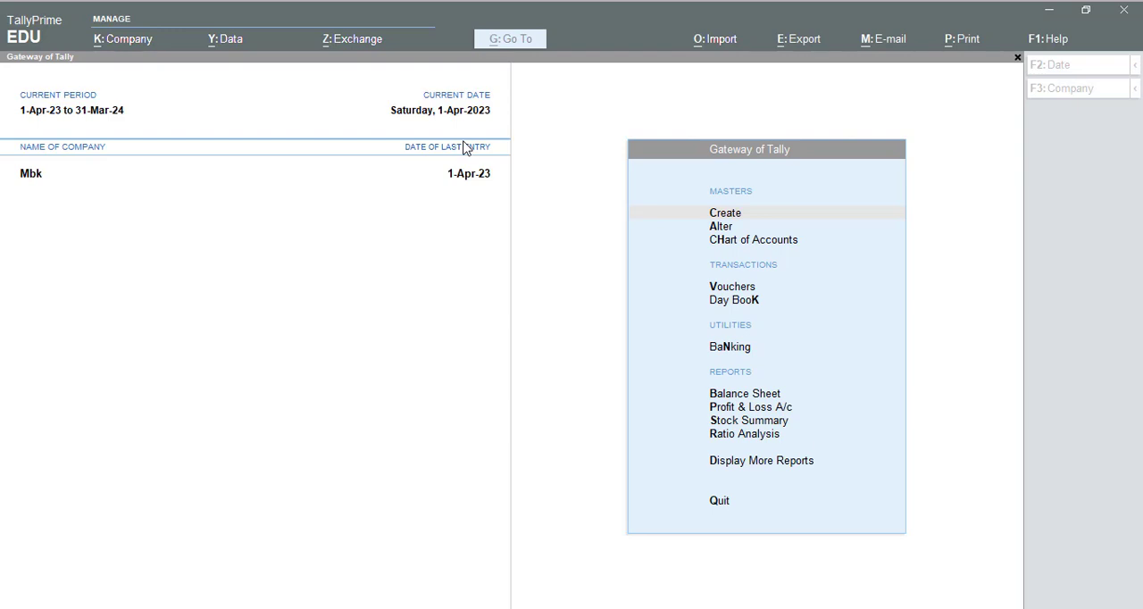
- Switch to the sample tax invoice image and examine the format of its invoice number
click(663, 605)
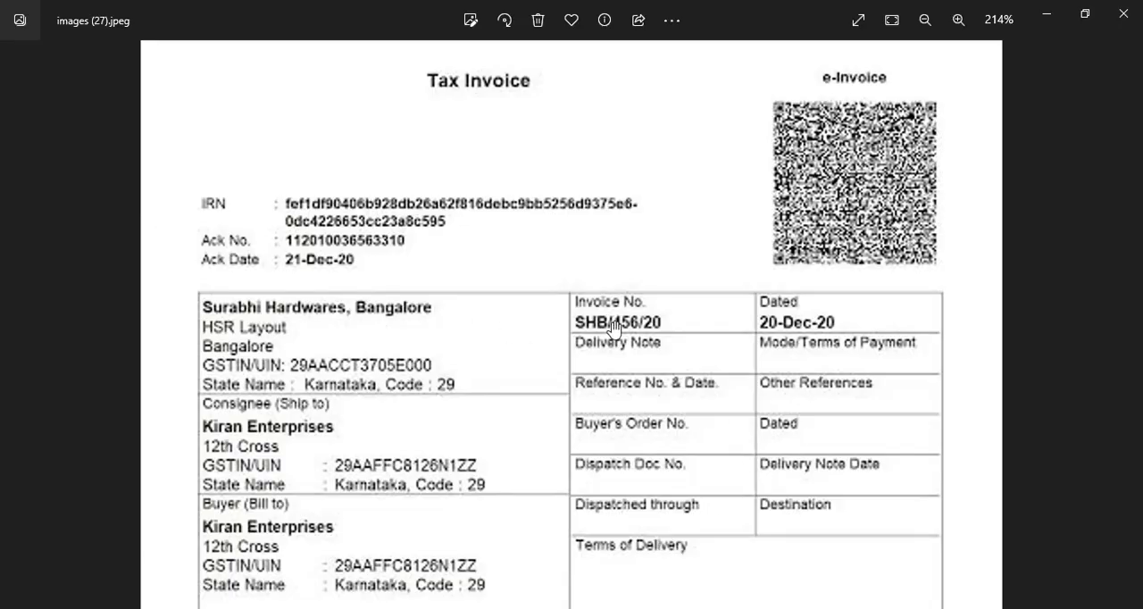
scroll(650, 352, up, 2)
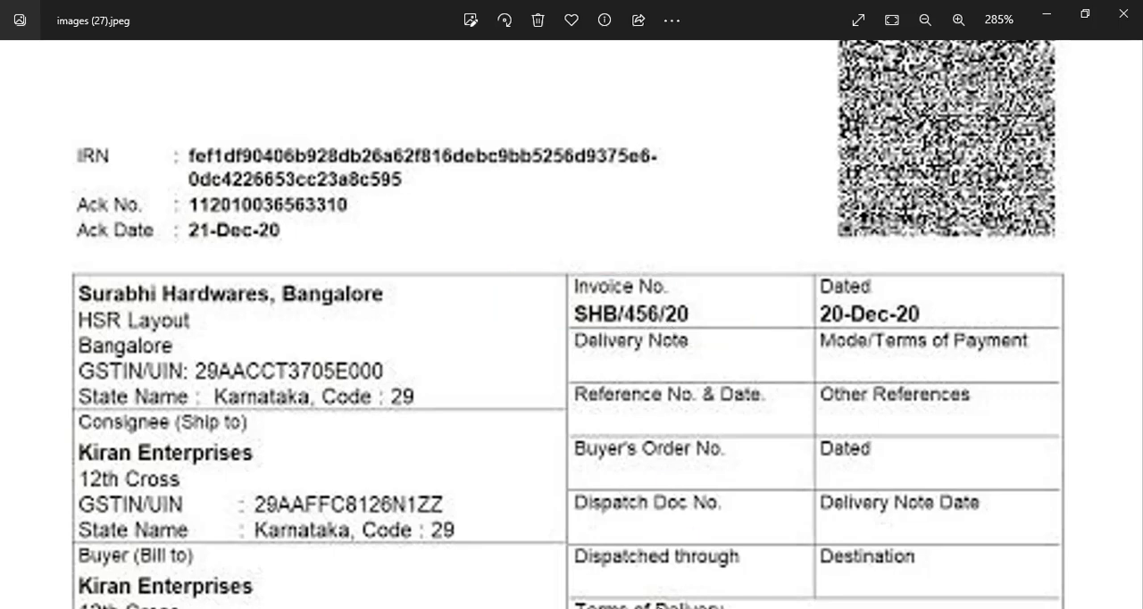
click(500, 545)
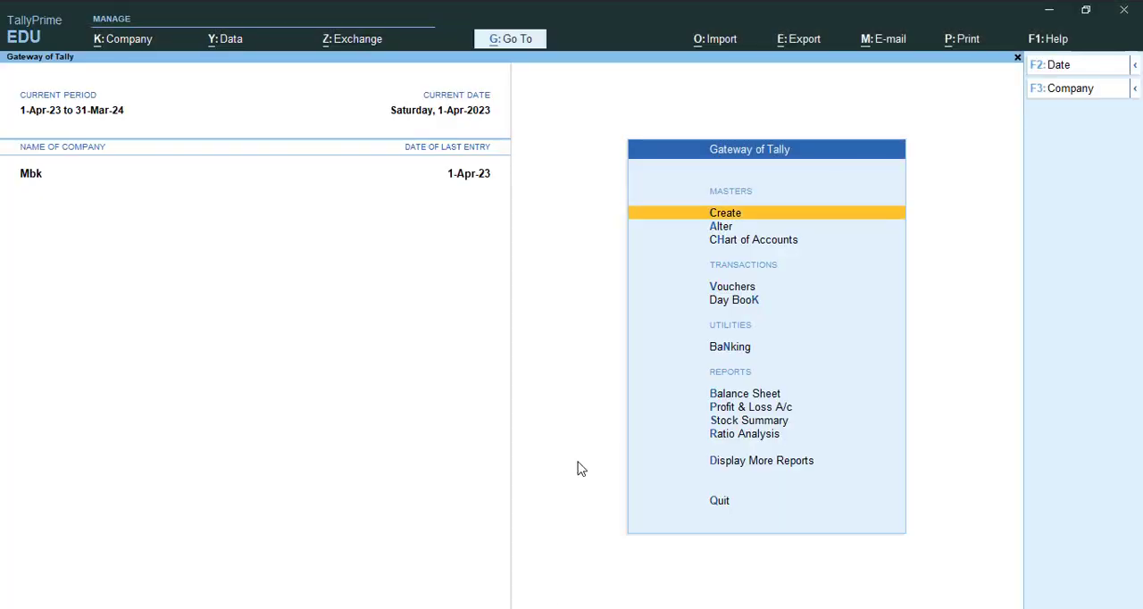
- Return to TallyPrime and open a new sales voucher to check its voucher number format, then leave it
key(Down)
key(Down)
key(Down)
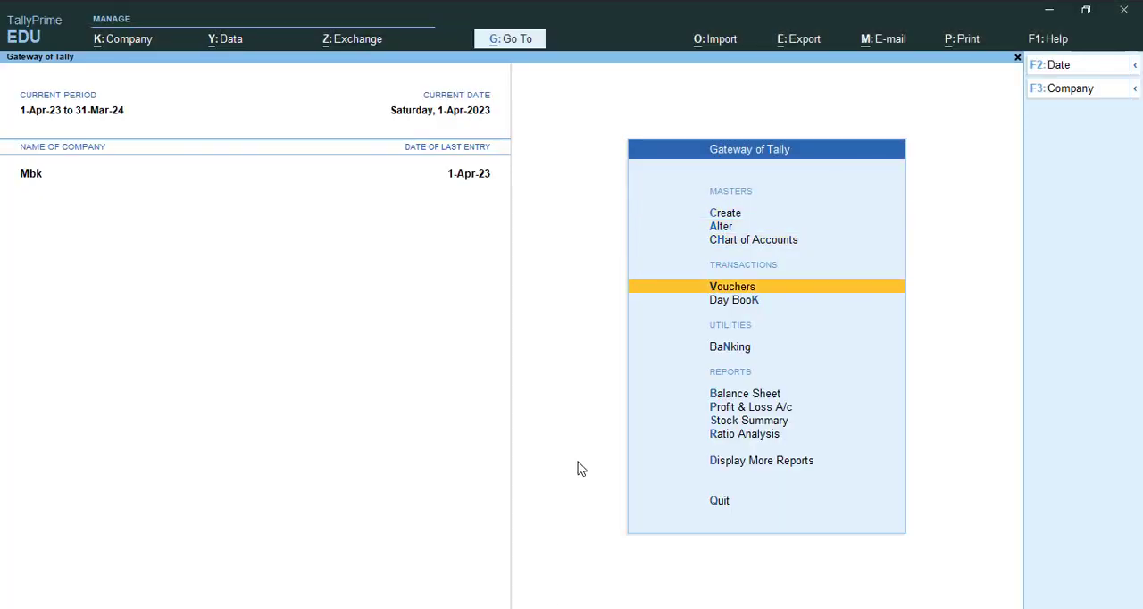
key(Return)
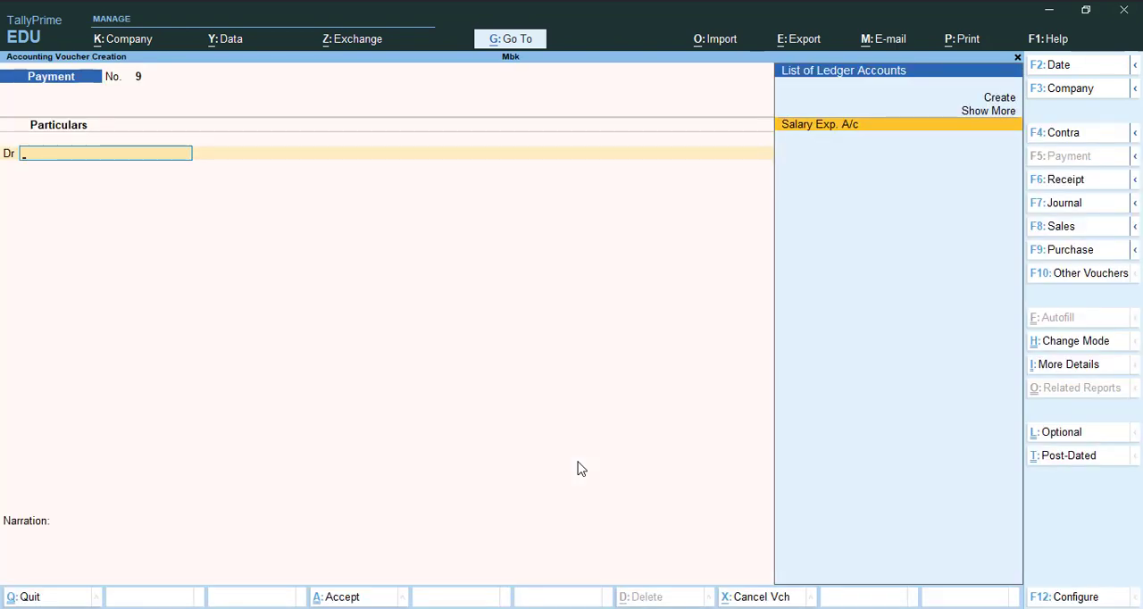
key(F8)
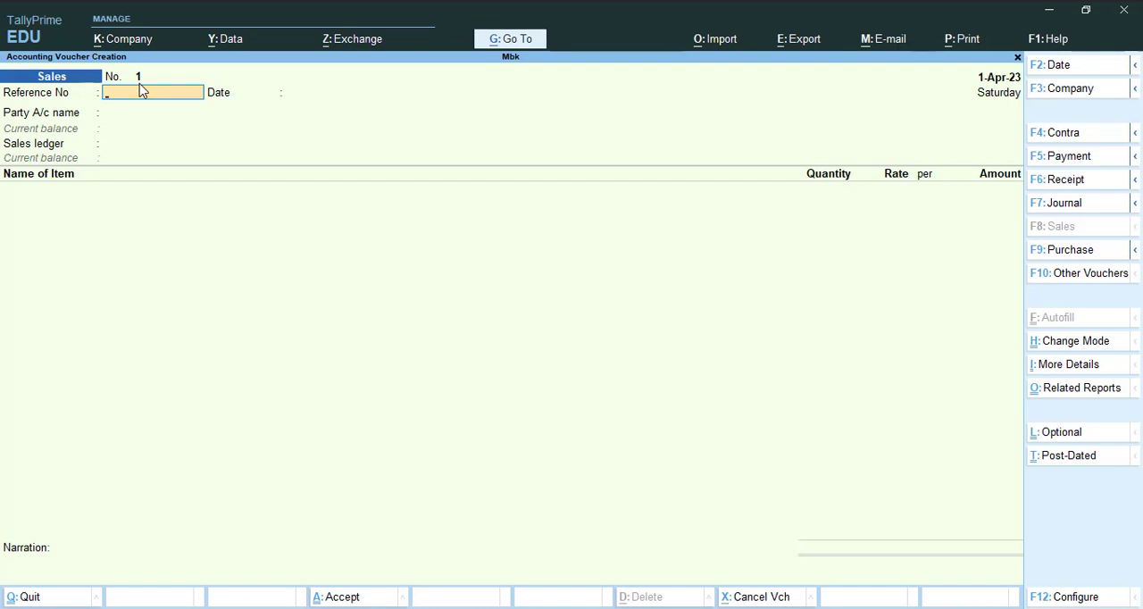
key(Escape)
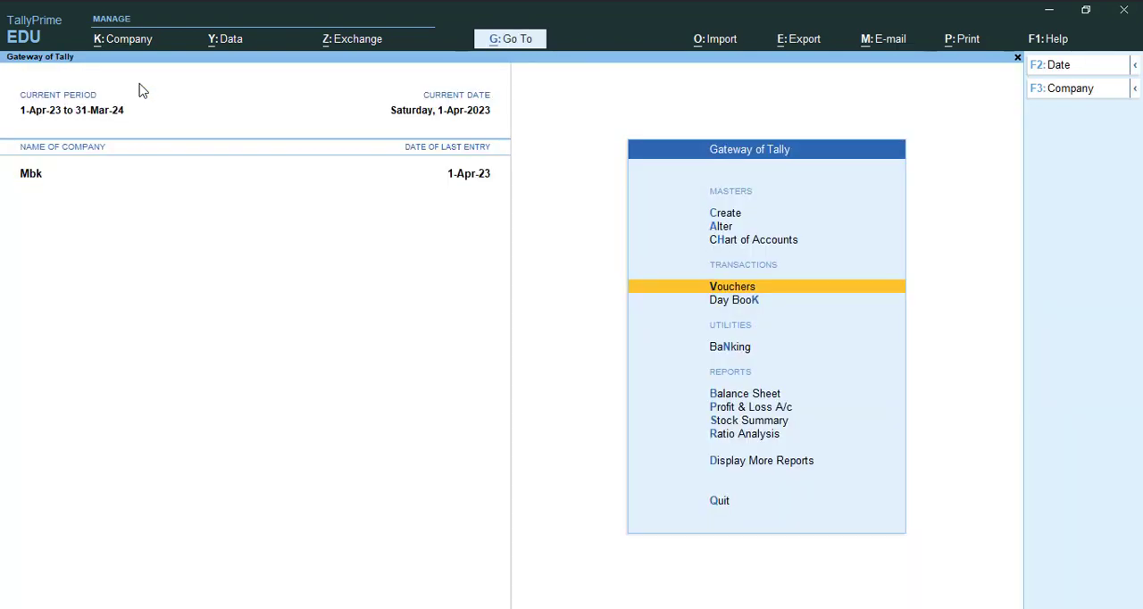
- Open the Sales voucher type for alteration
key(Up)
key(Up)
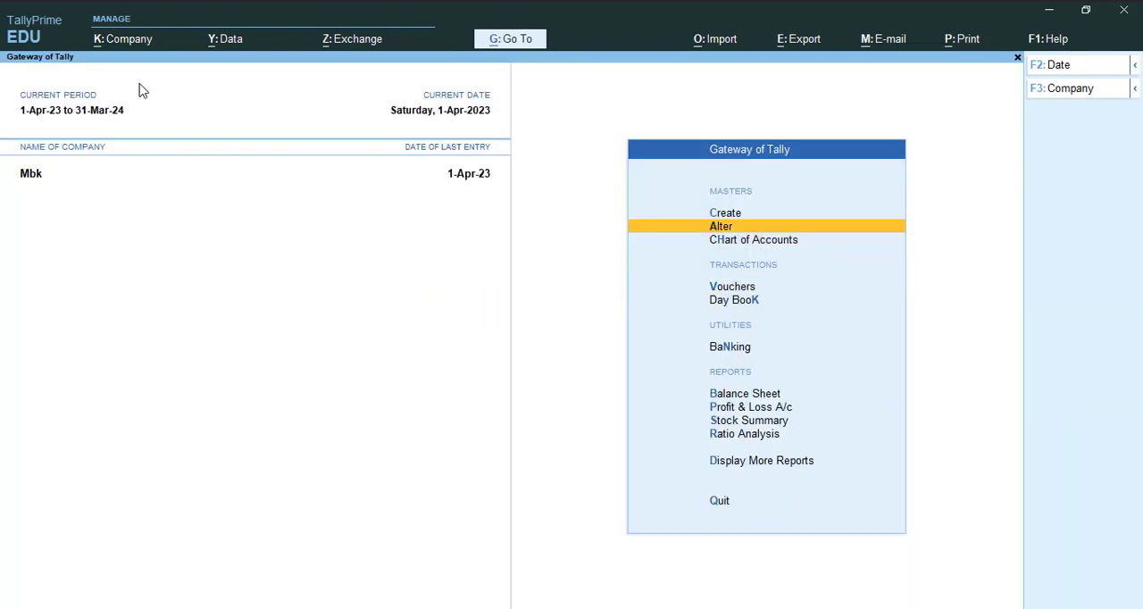
key(Return)
key(Down)
key(Down)
key(Down)
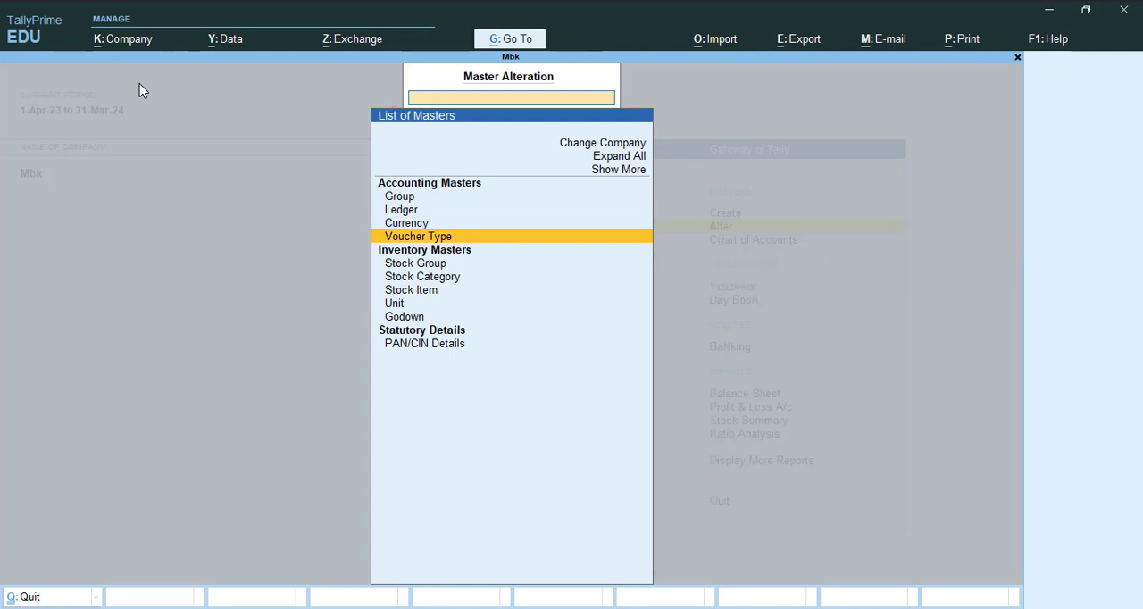
key(Return)
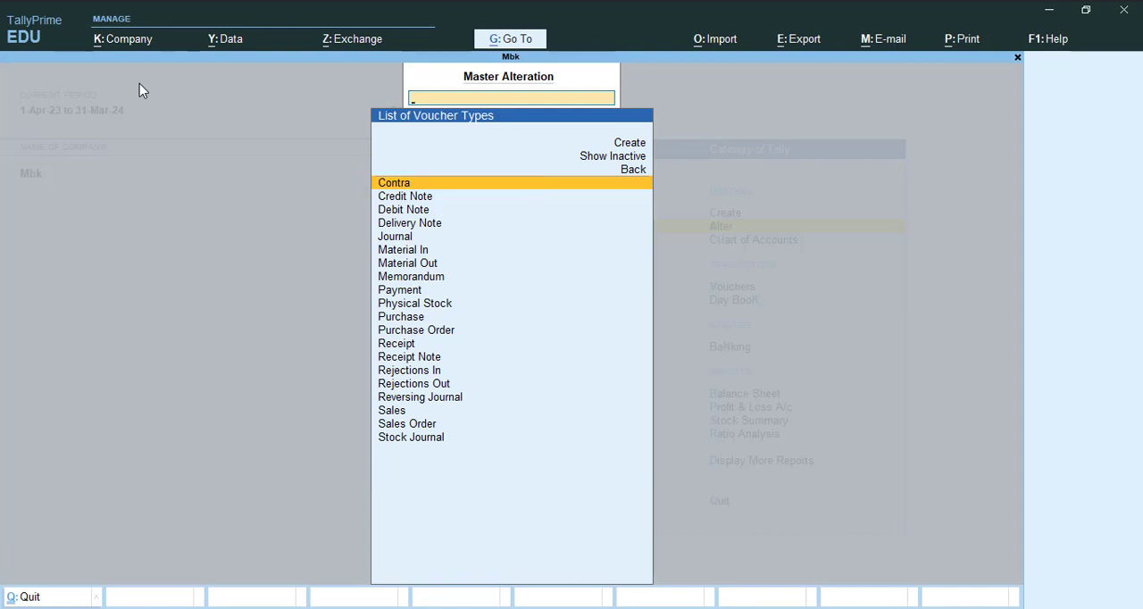
text(Sa)
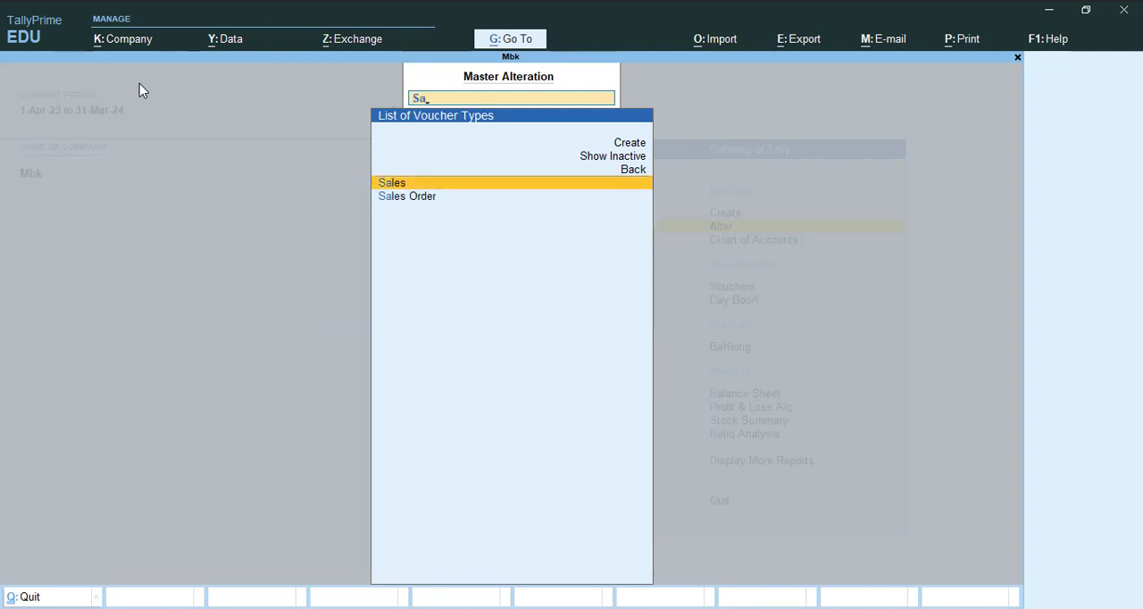
key(Return)
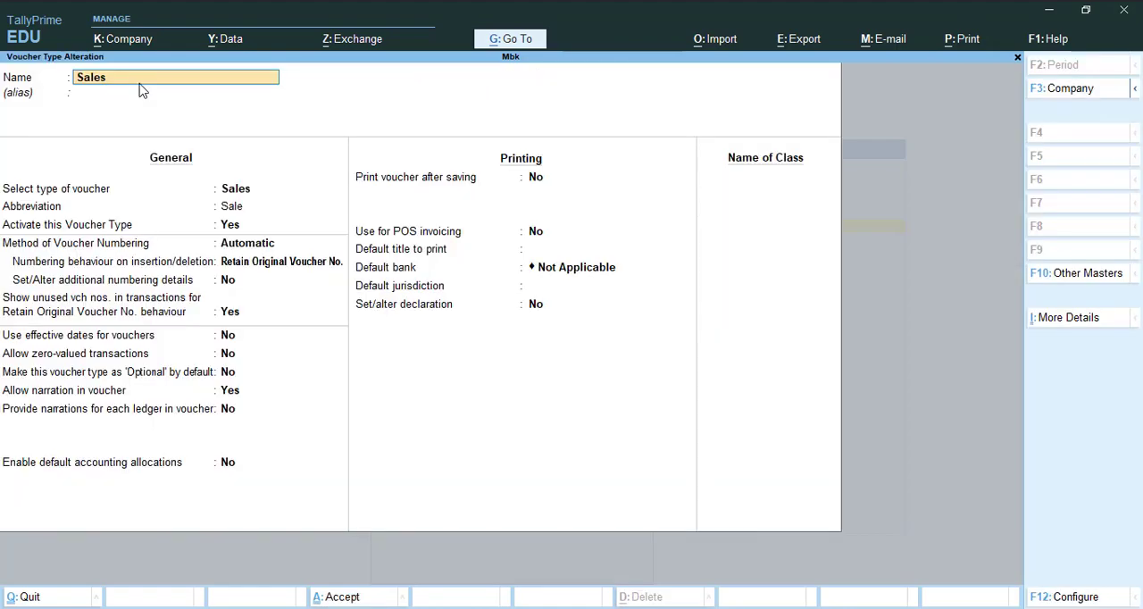
- Keep the Sales voucher numbering method as Automatic and enable setting additional numbering details
key(Return)
key(Return)
key(Return)
key(Return)
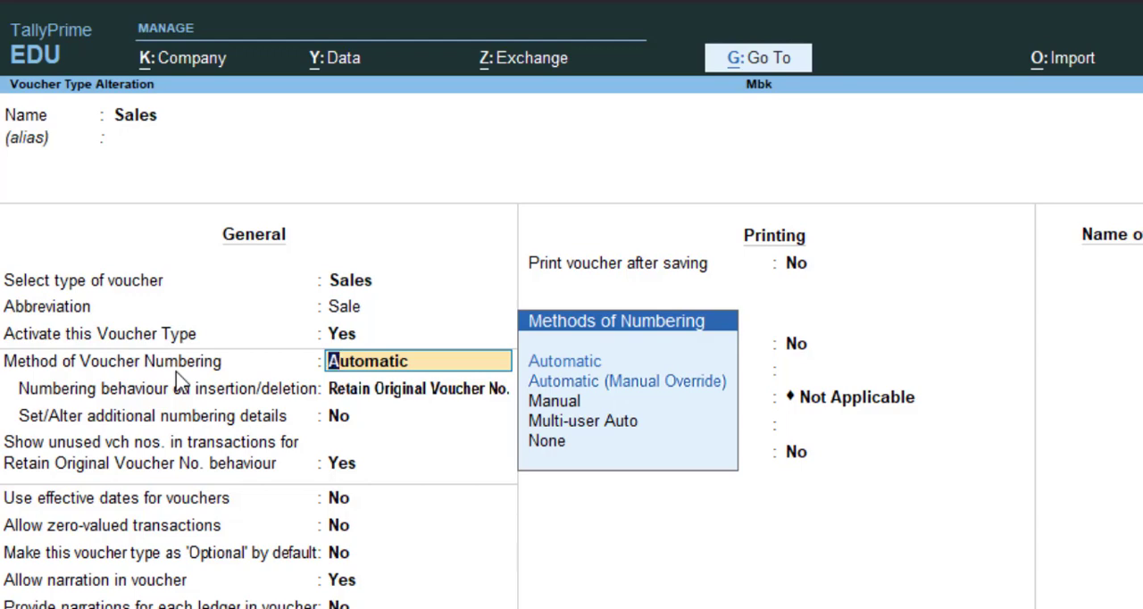
key(Down)
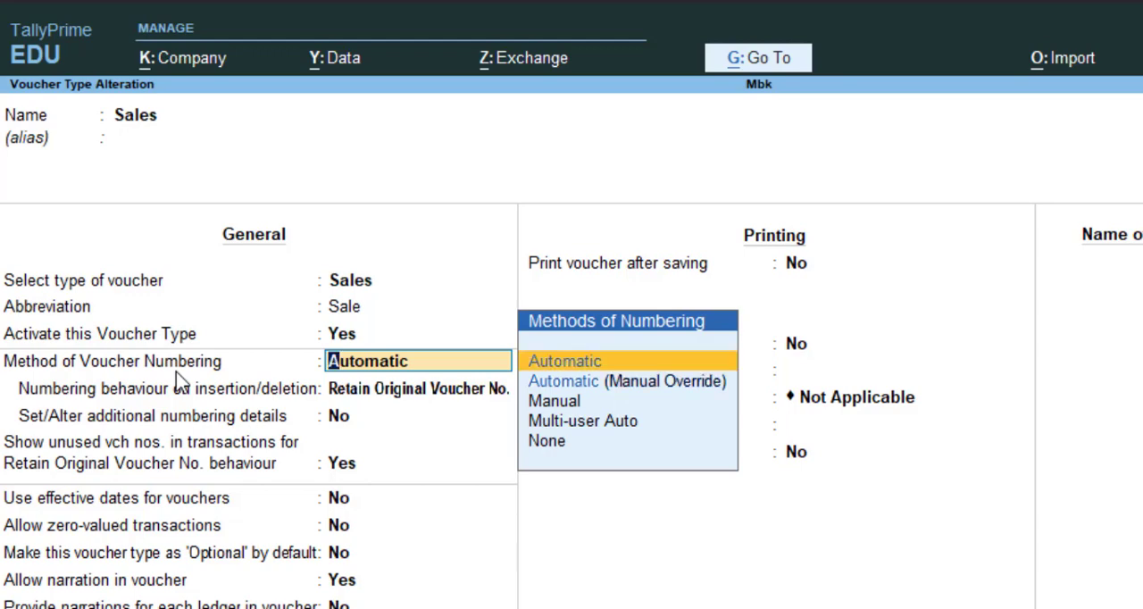
key(Down)
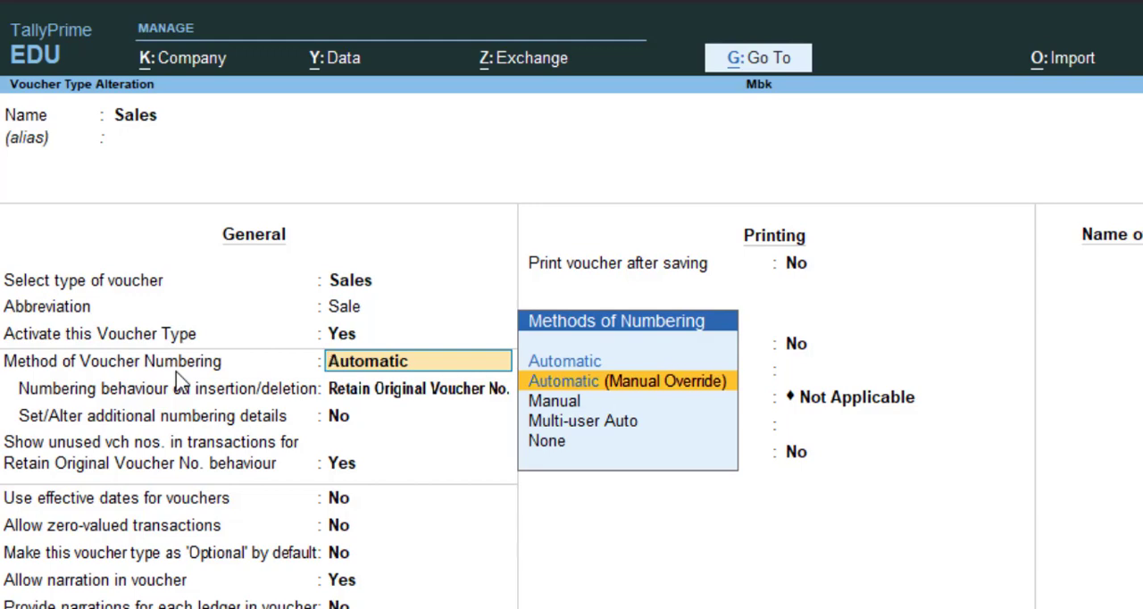
key(Up)
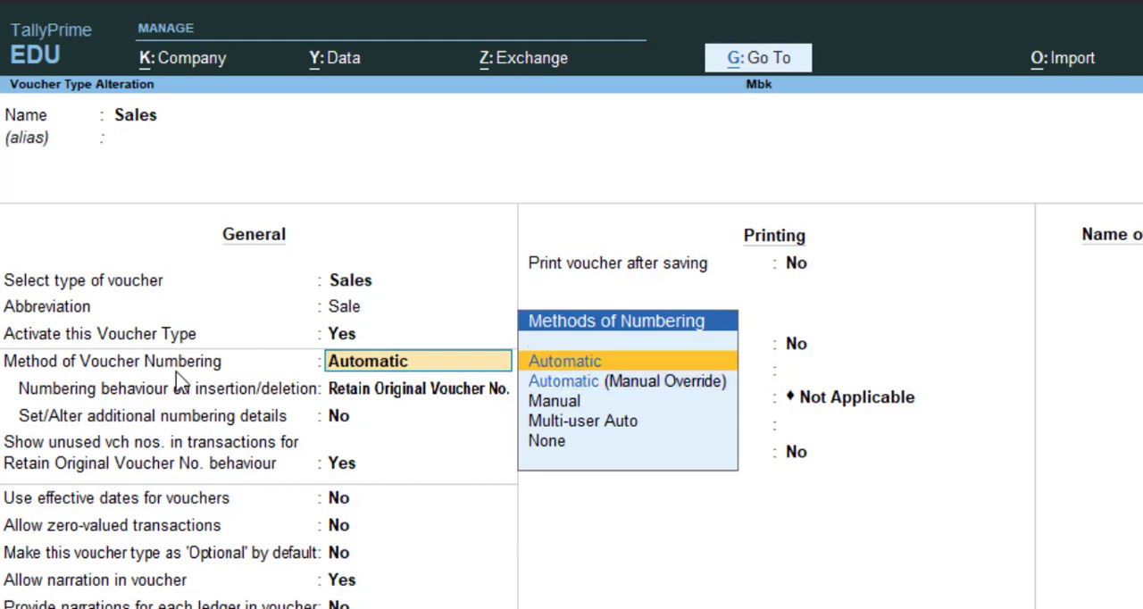
key(Return)
key(Return)
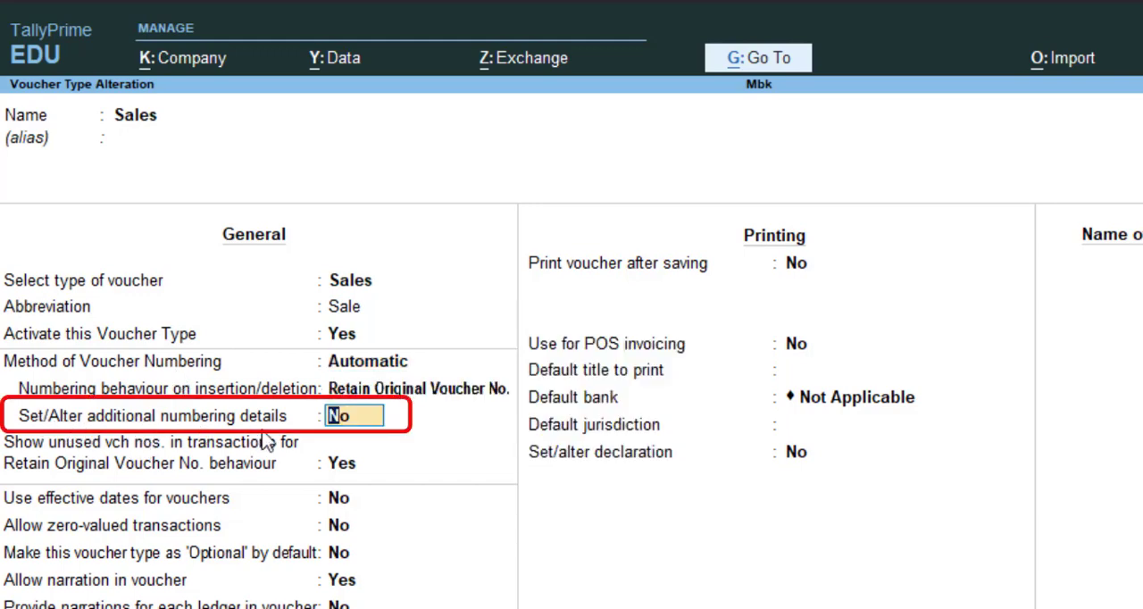
text(y)
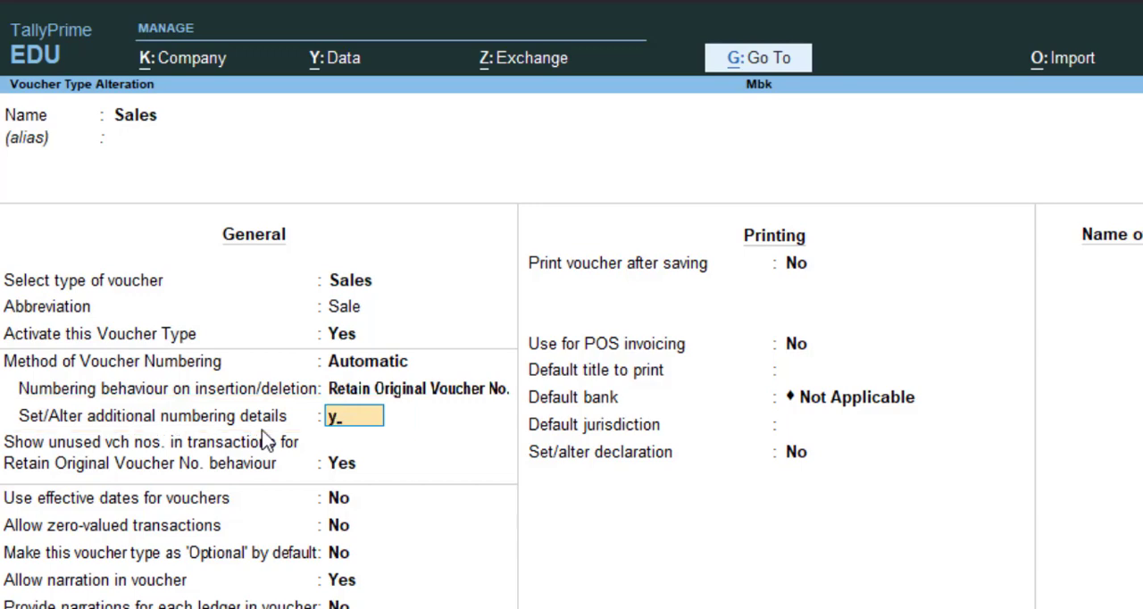
key(Return)
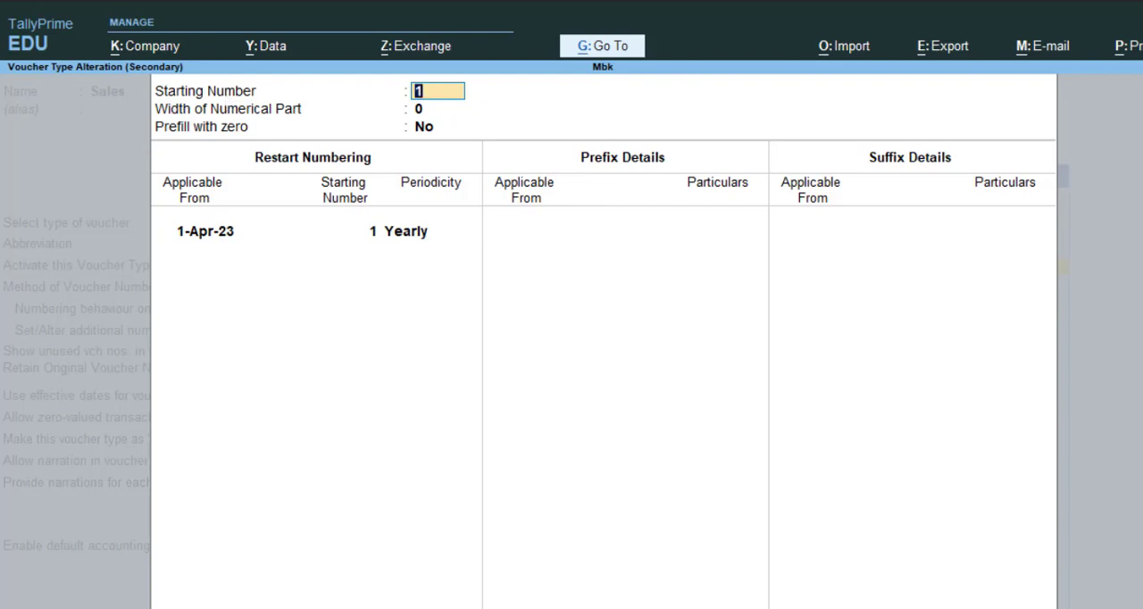
- Set the starting number to 500 and restart the numbering yearly at 500 from 1-Apr-23
click(750, 556)
text(00)
key(Return)
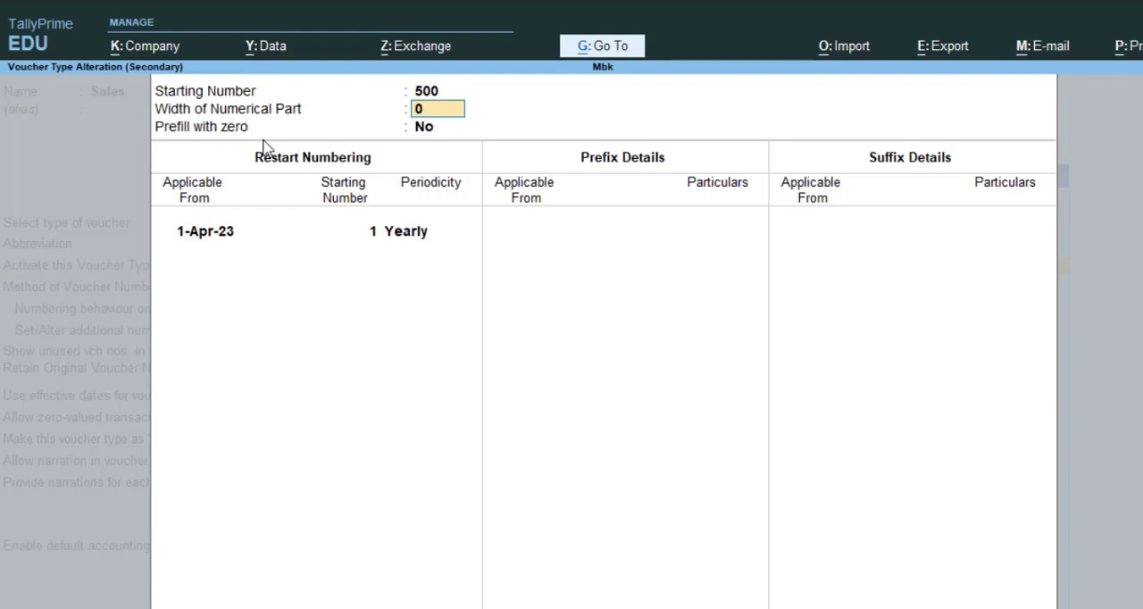
key(Return)
key(Return)
key(Return)
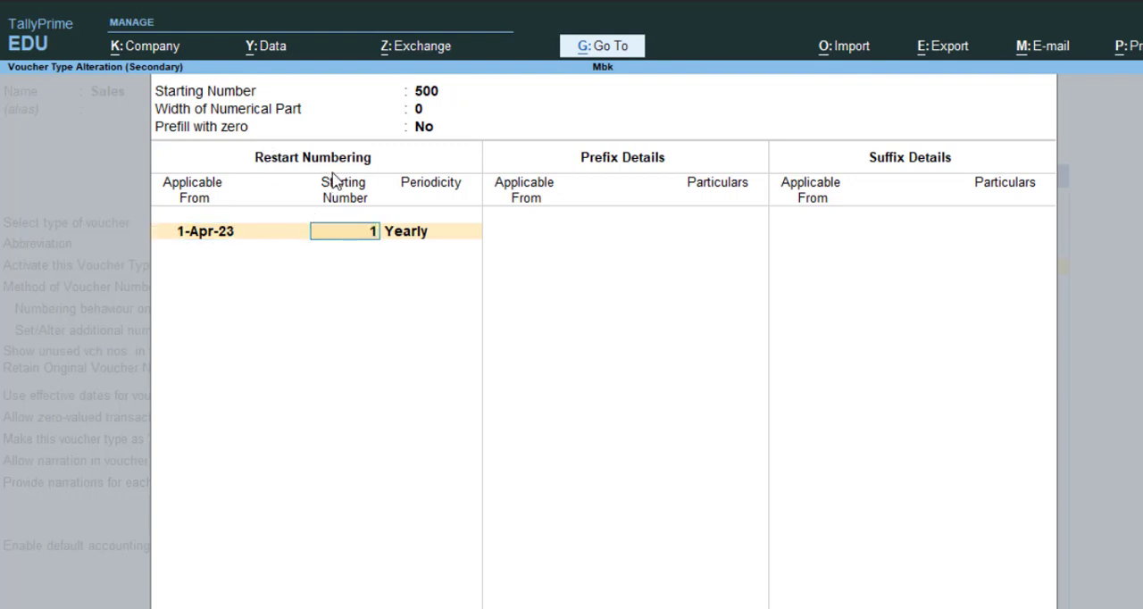
text(500)
key(Return)
key(Return)
key(Return)
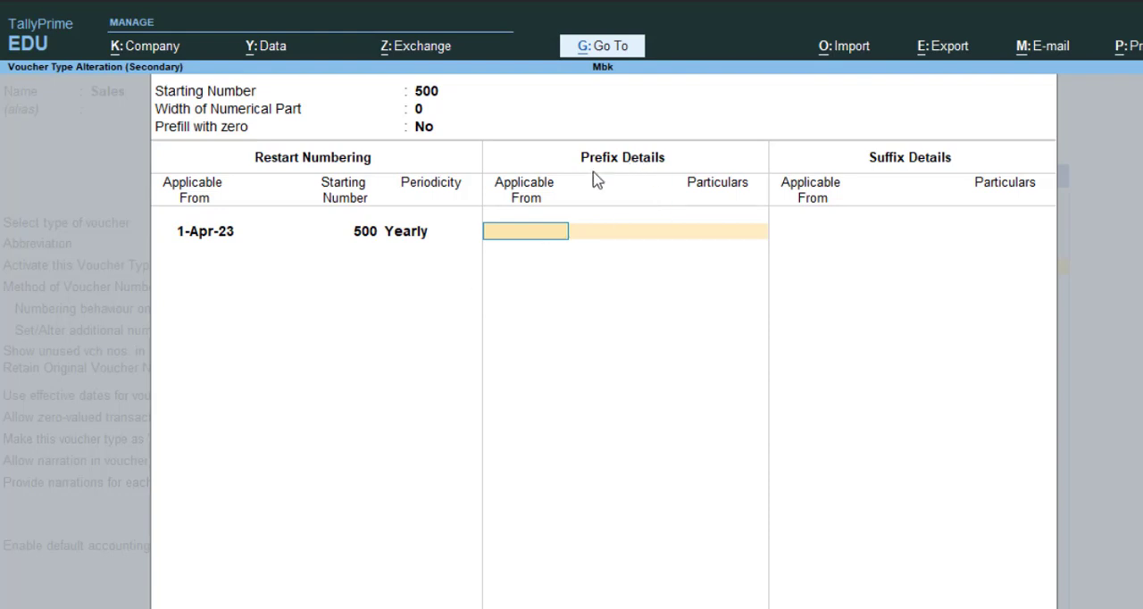
- Add the prefix SHB/ applicable from 1-Apr-23, following the sample invoice's number format
text(1.4.)
key(Return)
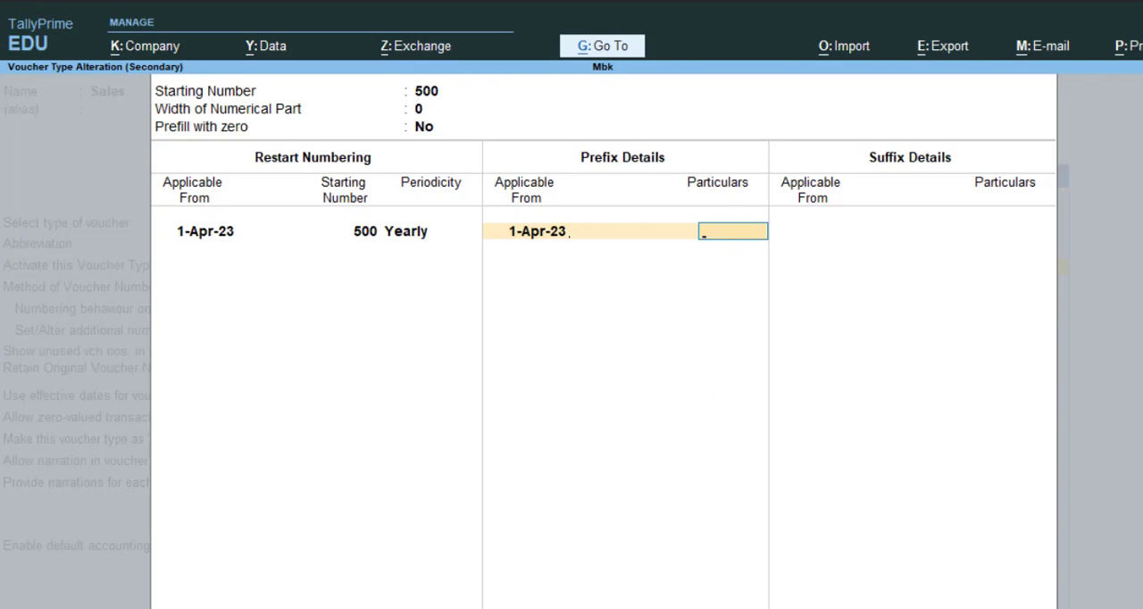
key(alt+Tab)
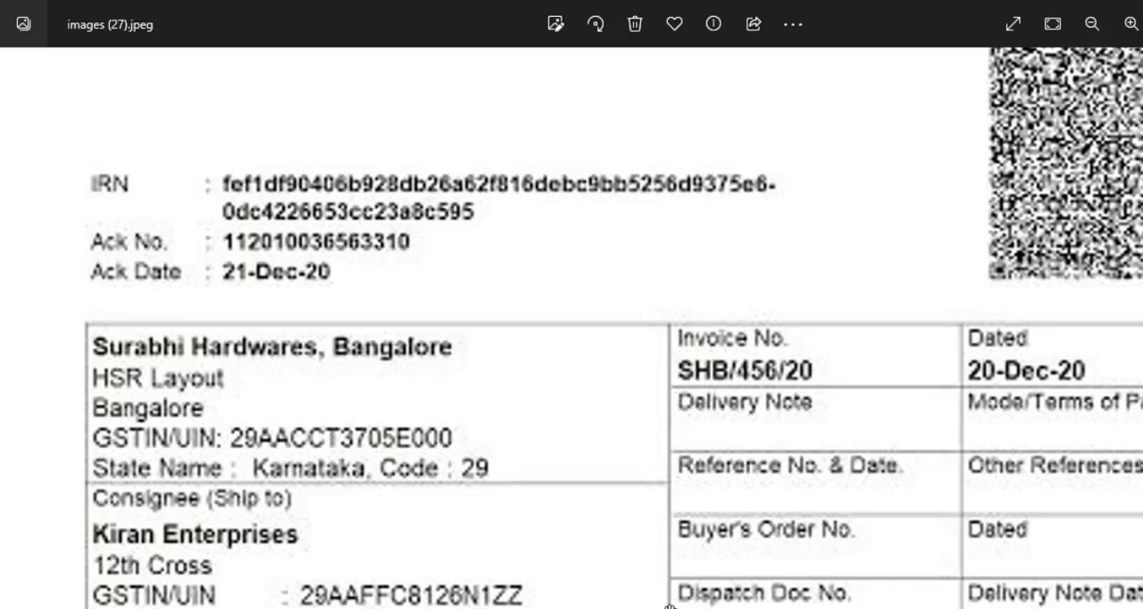
key(alt+Tab)
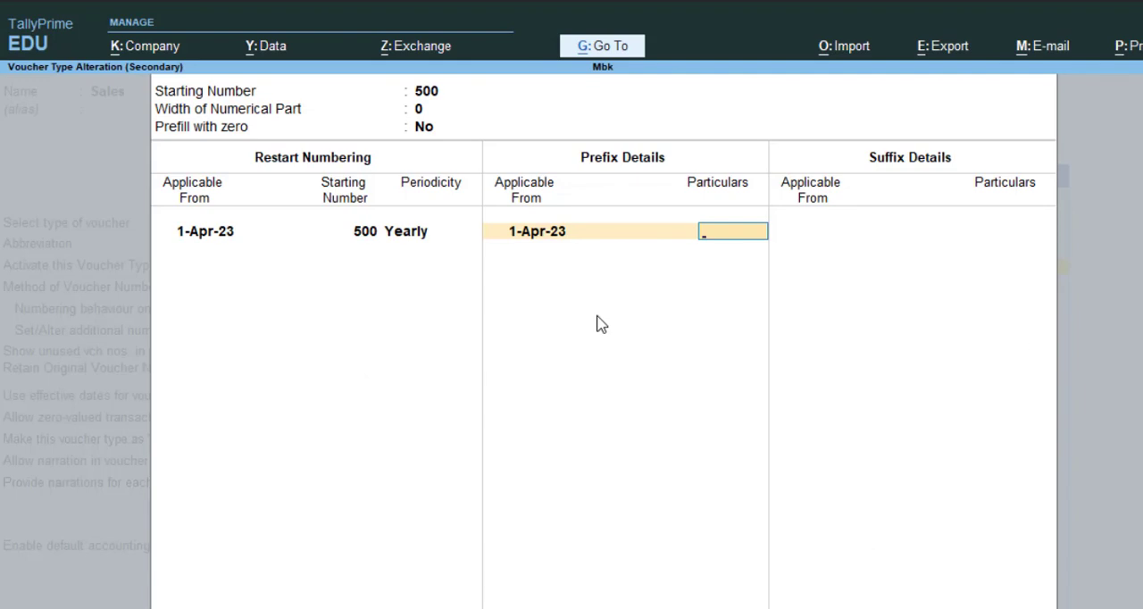
text(SHB/)
key(Return)
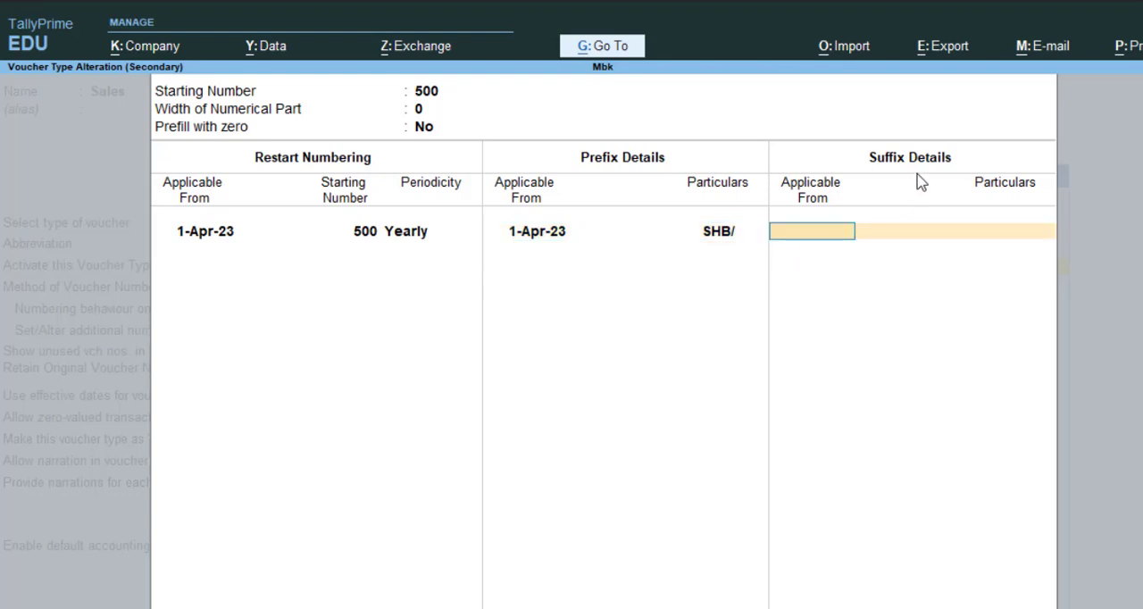
- Add the suffix /2023 applicable from 1-Apr-23 and save the Sales voucher type
text(1.4.)
key(Return)
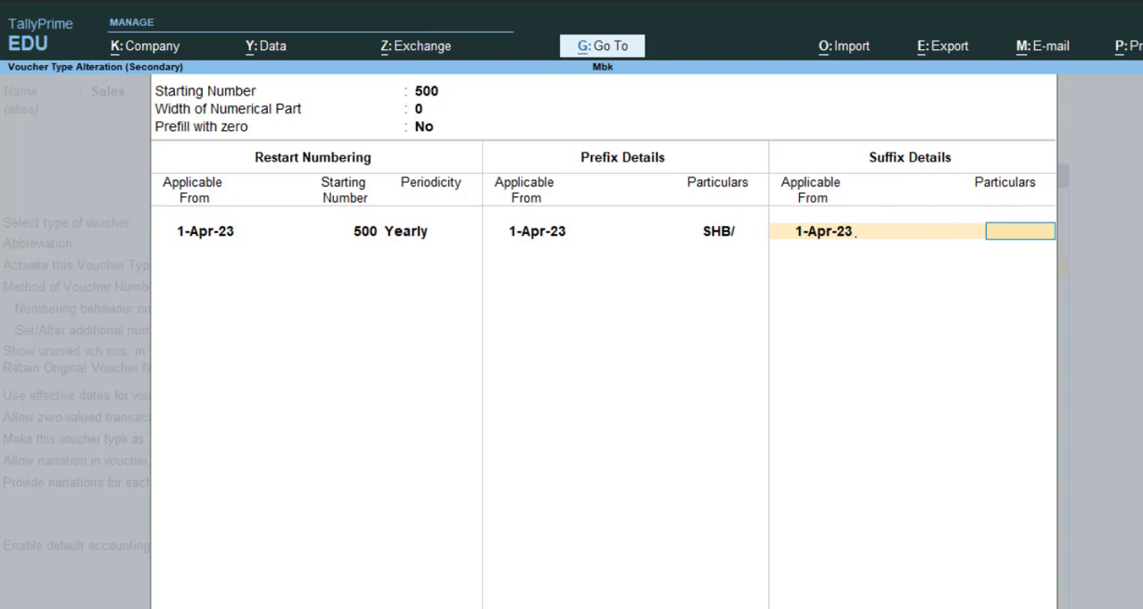
key(alt+Tab)
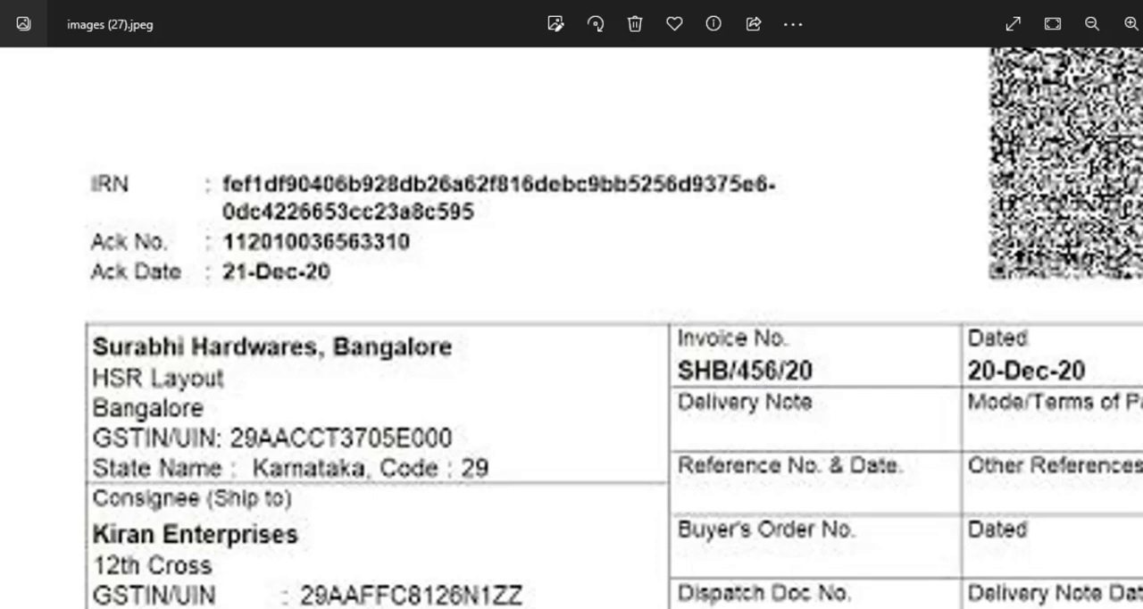
key(alt+Tab)
text(/)
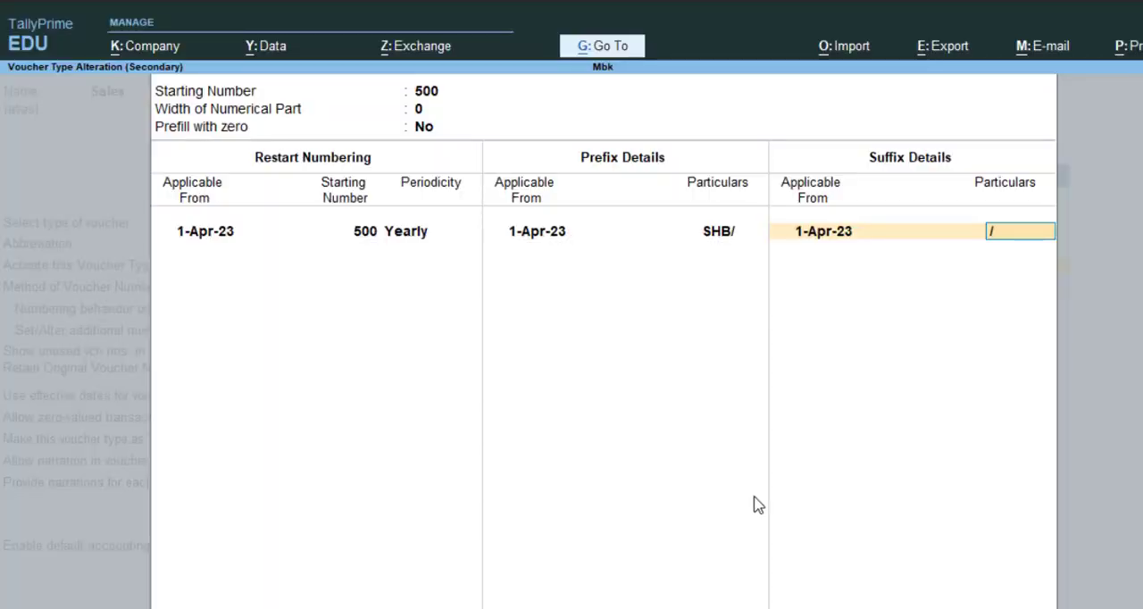
text(2023)
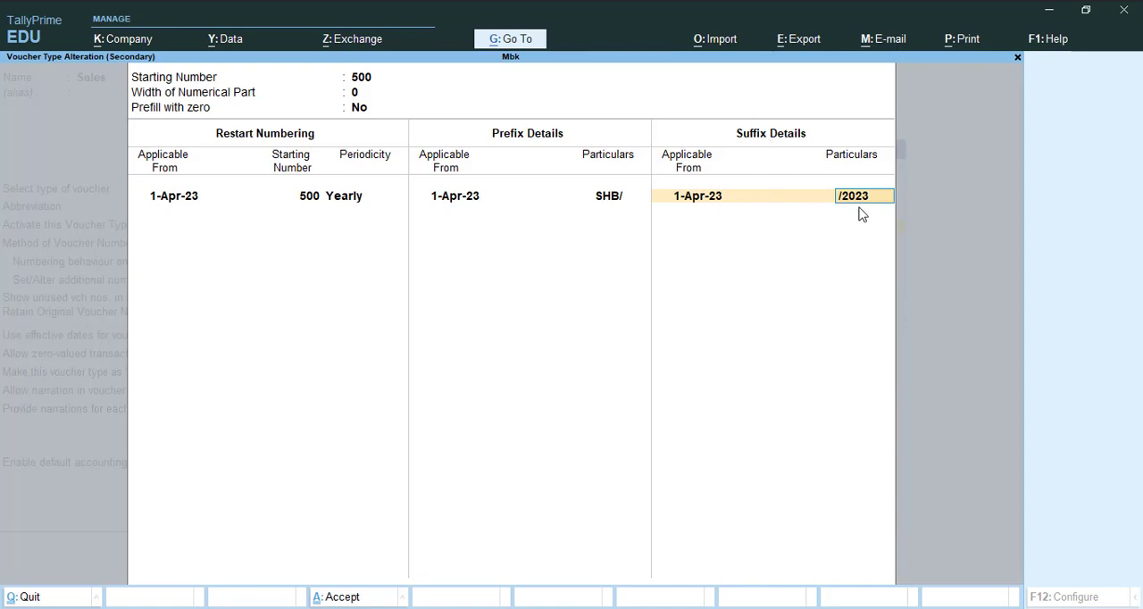
key(Return)
key(Return)
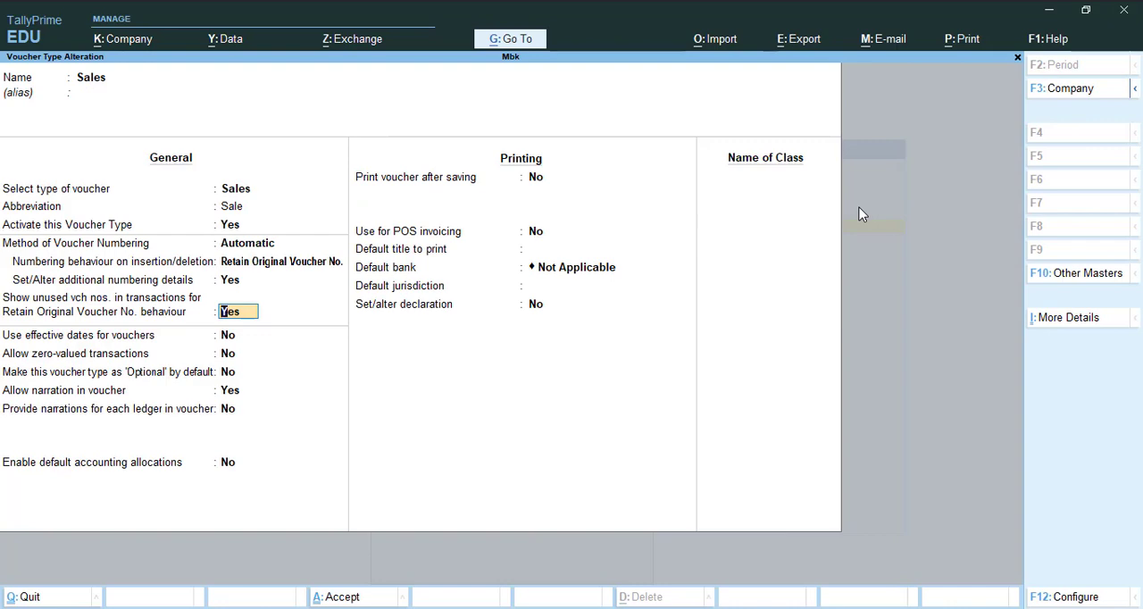
key(ctrl+a)
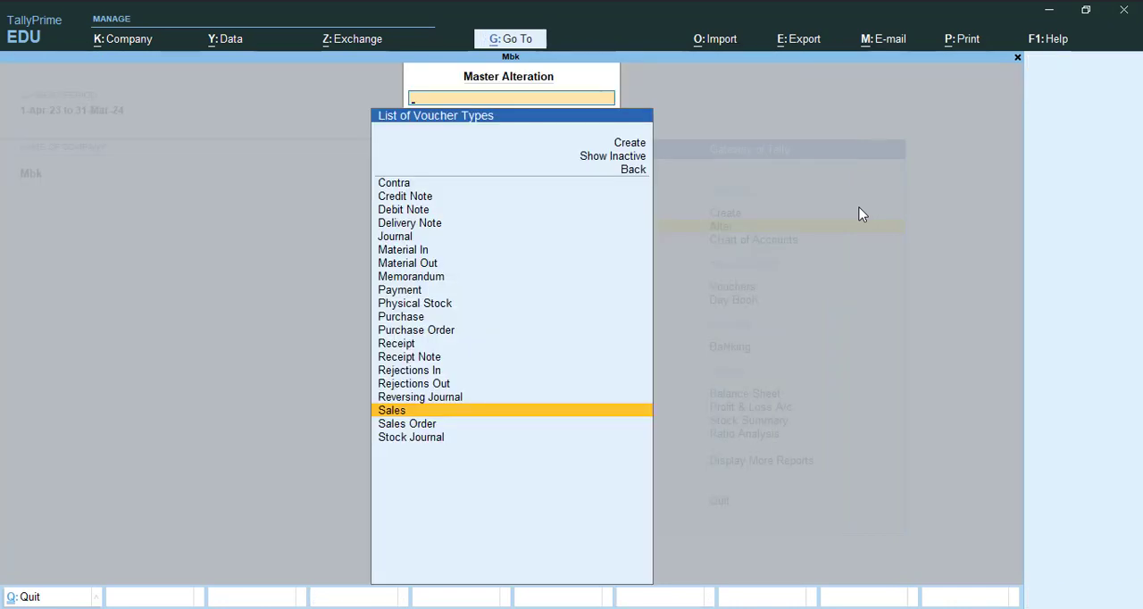
- Open a new sales voucher to check the voucher number it receives
key(Escape)
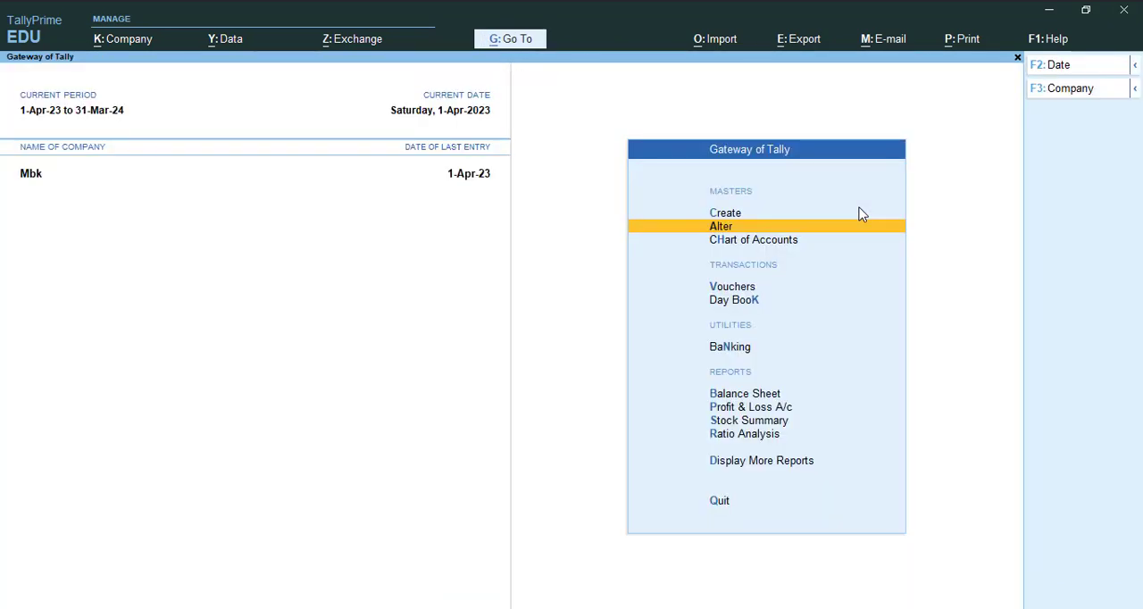
key(Down)
key(Down)
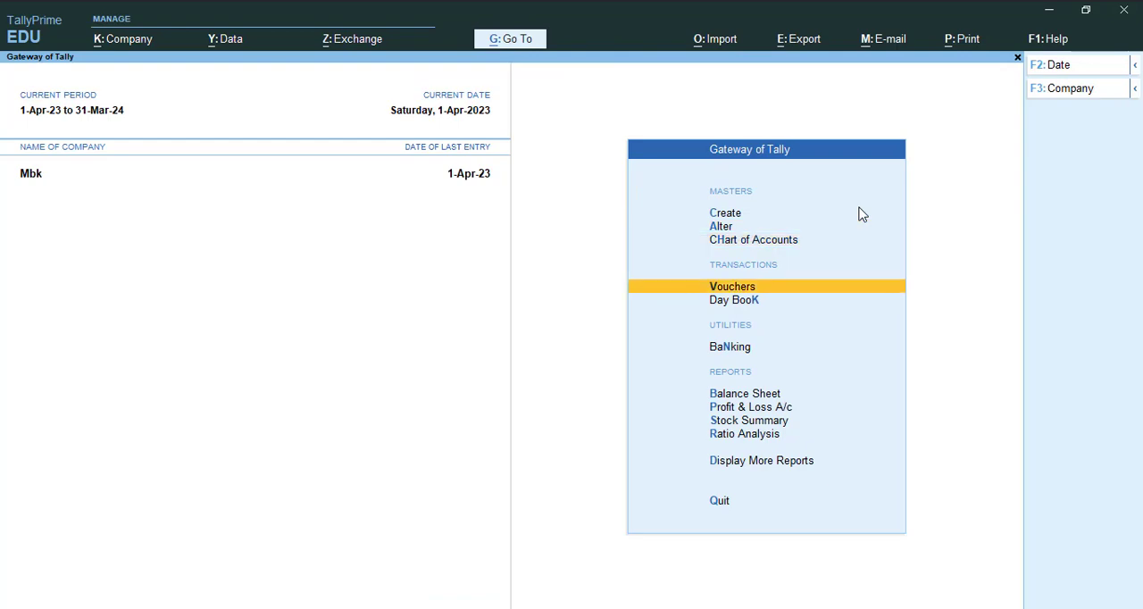
key(Return)
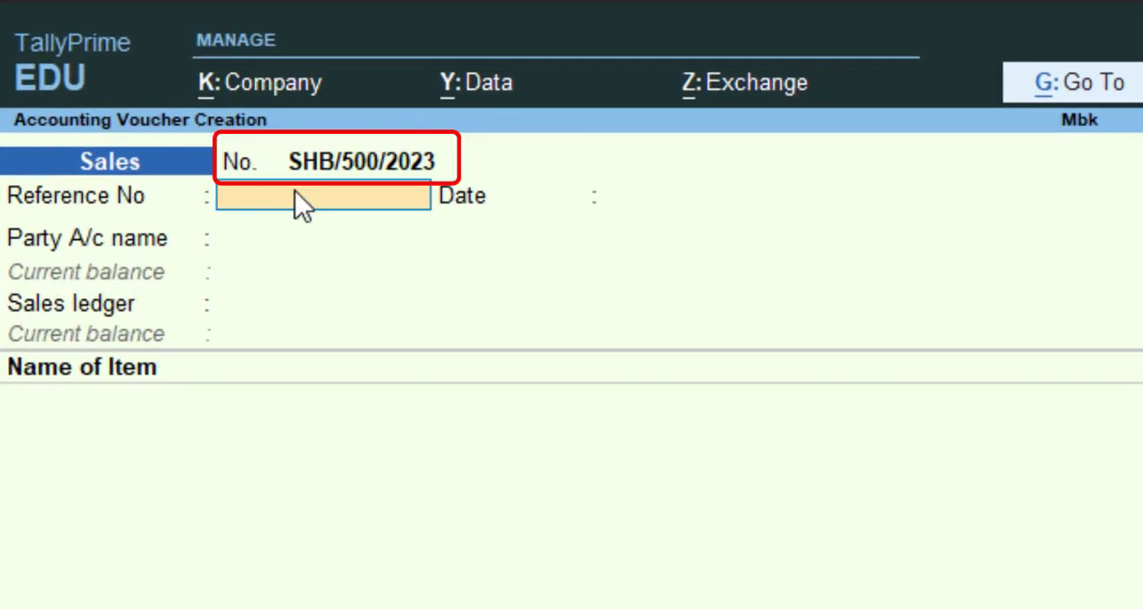